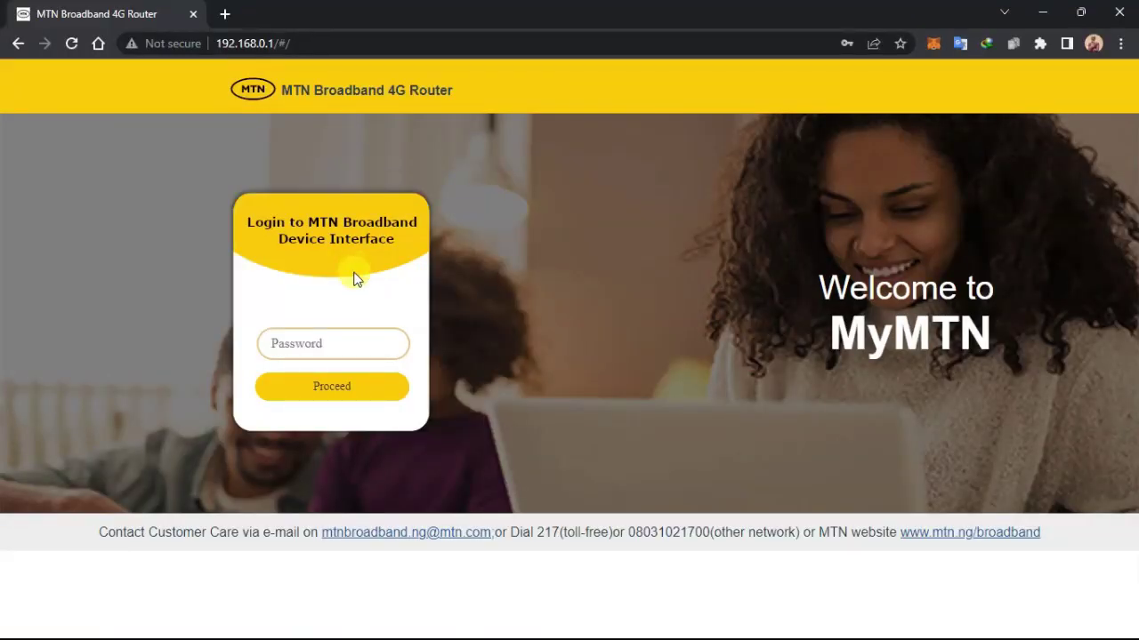
- Log in to the router with the admin password and dismiss Chrome's password breach warning
{"action": "left_click", "coordinate": [340, 336]}
{"action": "type", "text": "adm"}
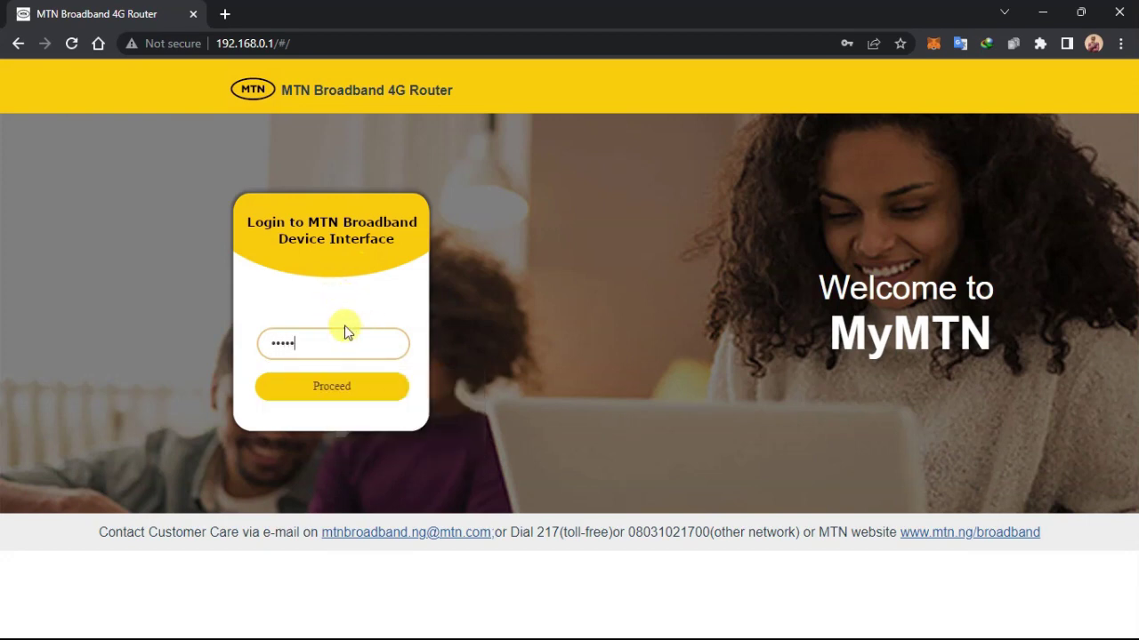
{"action": "left_click", "coordinate": [347, 396]}
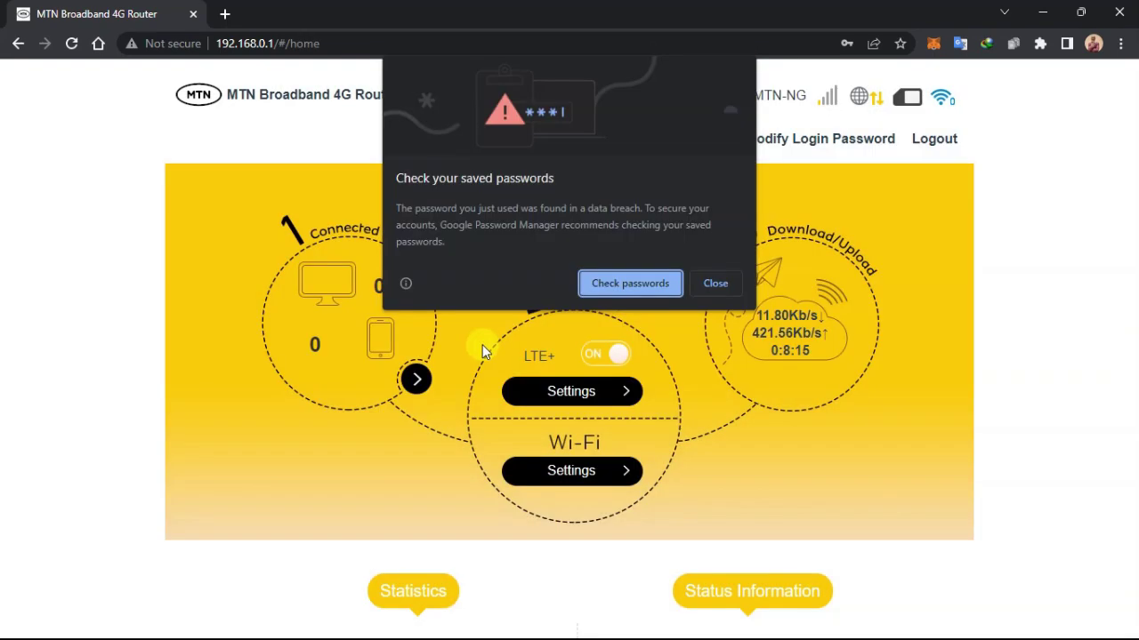
{"action": "left_click", "coordinate": [714, 285]}
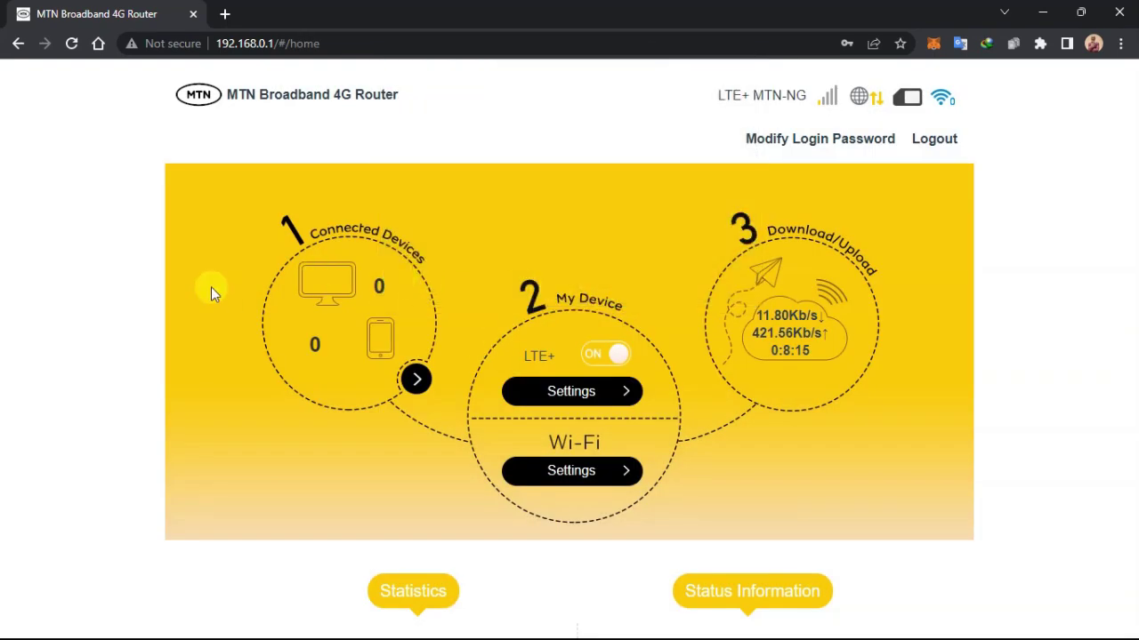
{"action": "scroll", "coordinate": [239, 307], "scroll_direction": "down", "scroll_amount": 3}
{"action": "scroll", "coordinate": [240, 312], "scroll_direction": "up", "scroll_amount": 3}
- Open the WiFi-2.4G Settings page showing the current network name MTN_2.4G_342BA2
{"action": "left_click", "coordinate": [598, 478]}
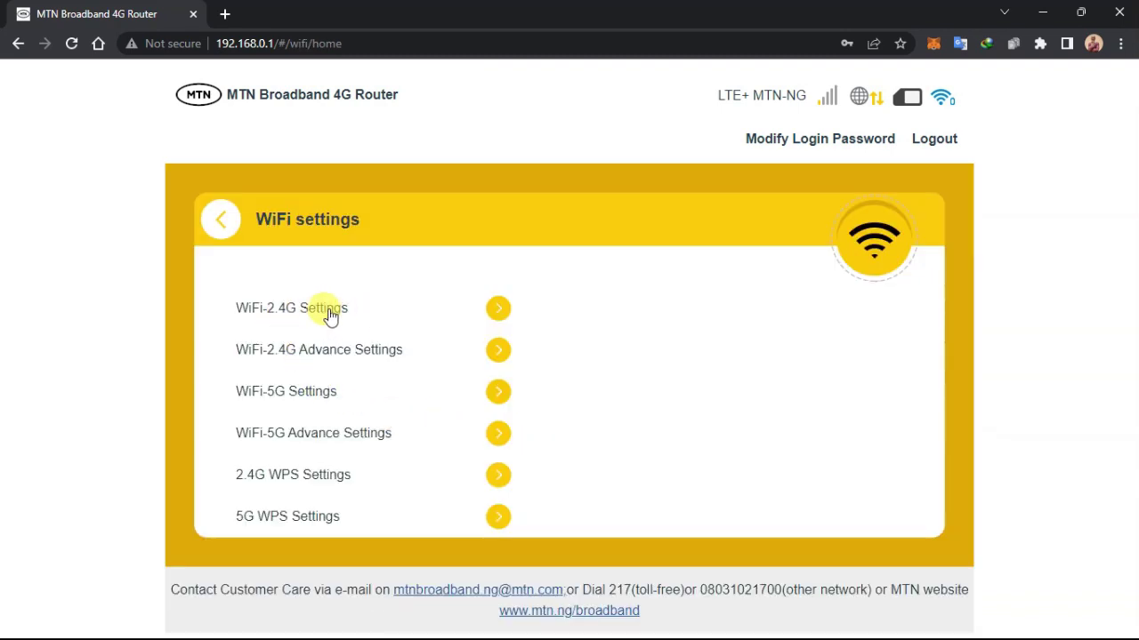
{"action": "left_click", "coordinate": [498, 311]}
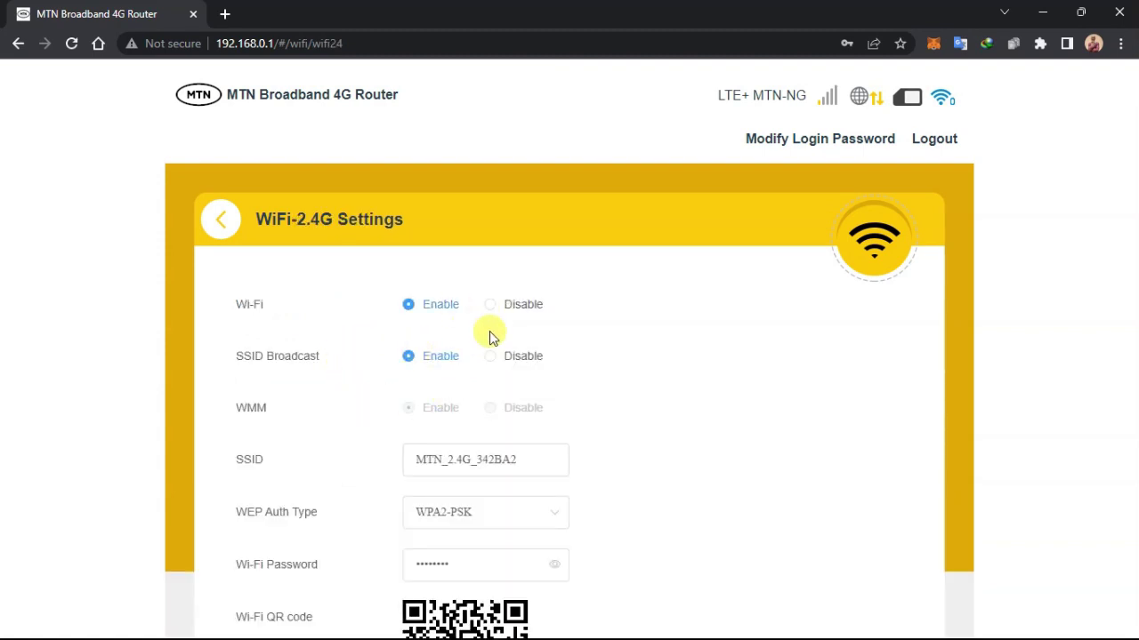
{"action": "scroll", "coordinate": [470, 374], "scroll_direction": "down", "scroll_amount": 1}
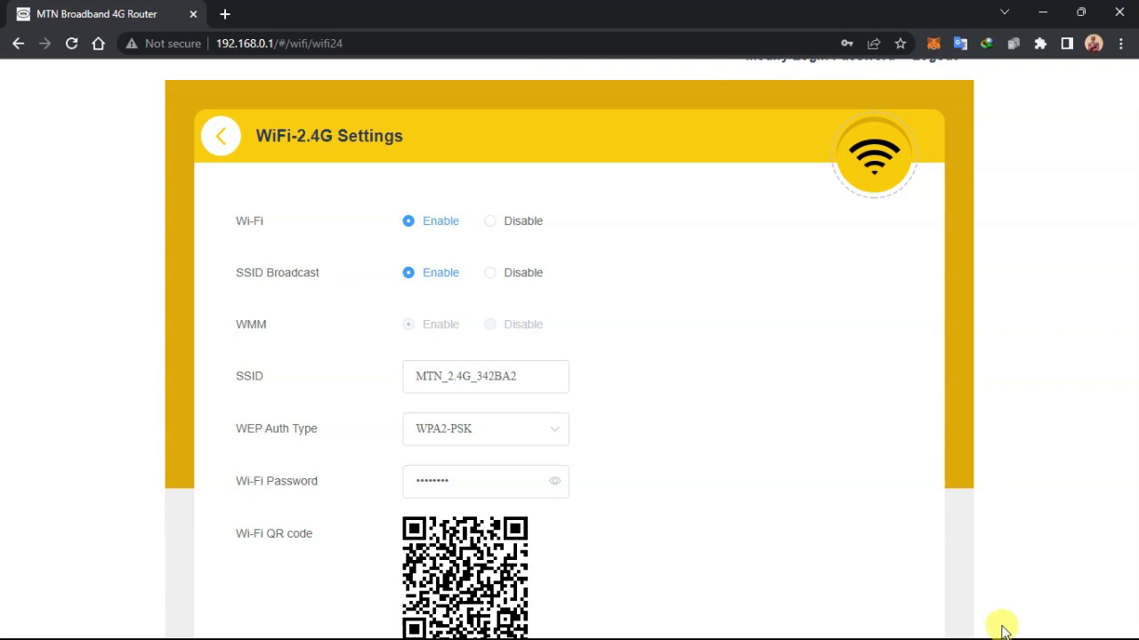
{"action": "key", "text": "super"}
{"action": "left_click", "coordinate": [994, 620]}
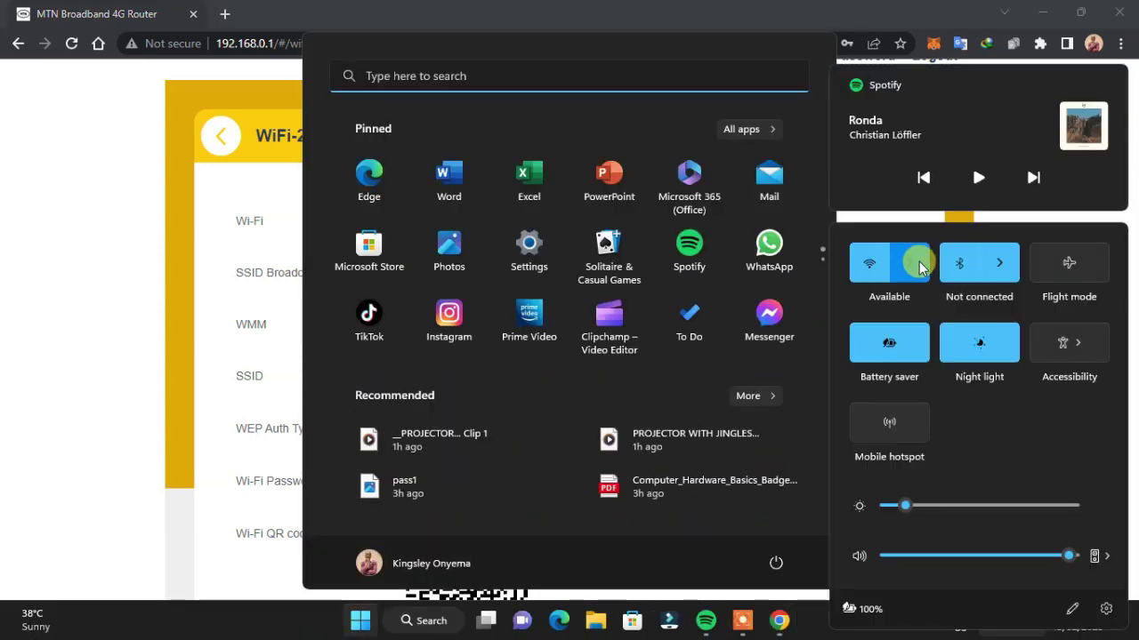
{"action": "left_click", "coordinate": [911, 262]}
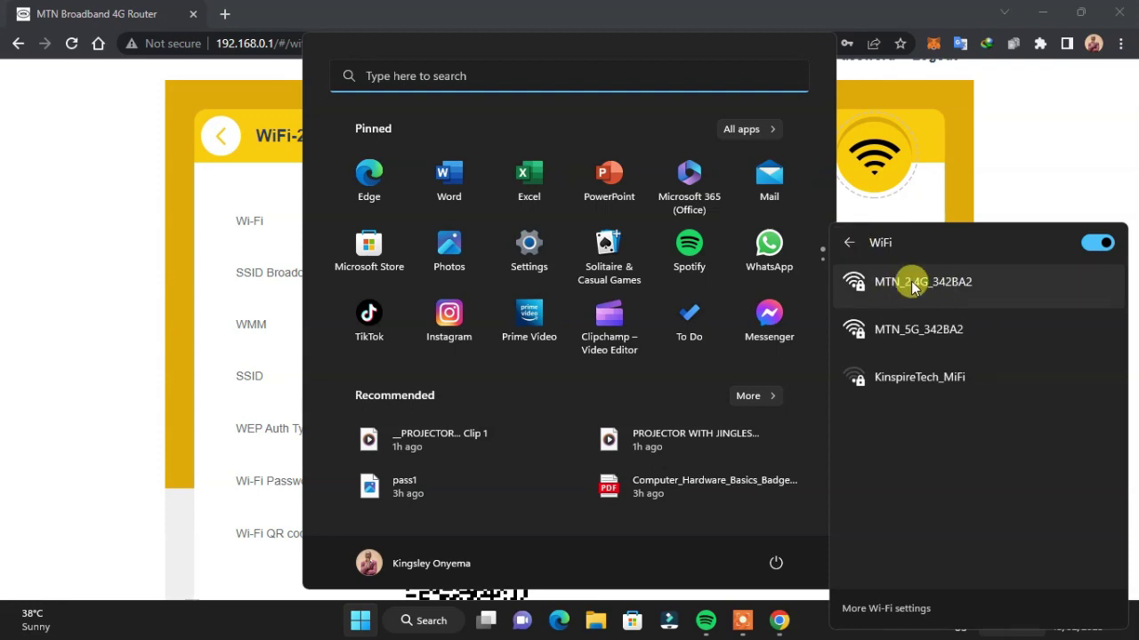
{"action": "left_click", "coordinate": [938, 189]}
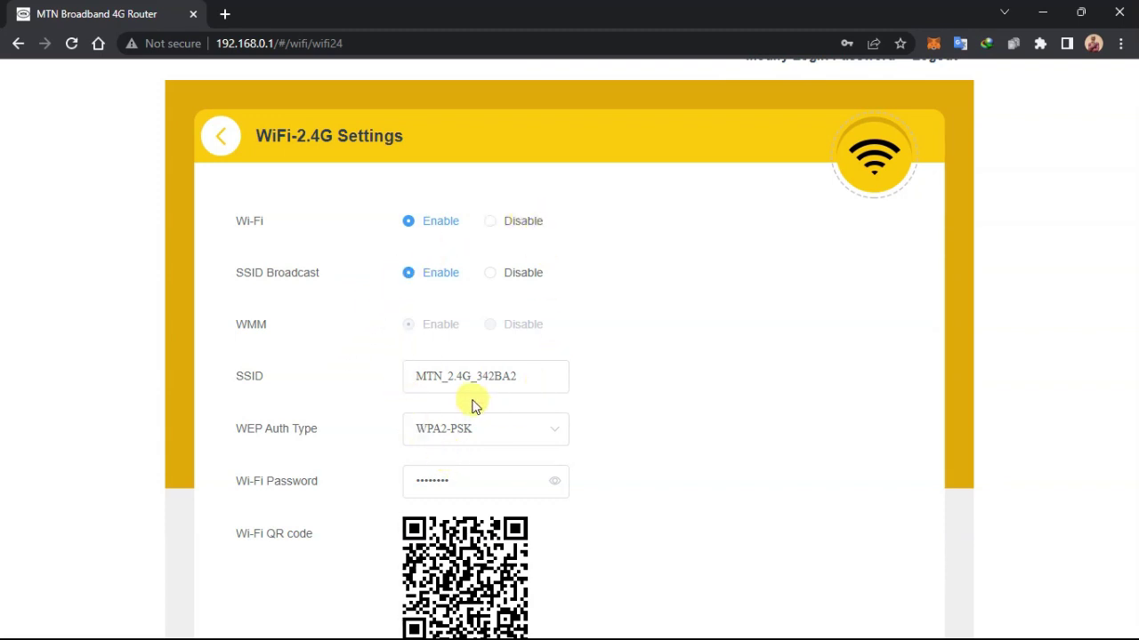
- Change the 2.4G network name to KinspireTech_2.4
{"action": "left_click", "coordinate": [532, 376]}
{"action": "double_click", "coordinate": [424, 370]}
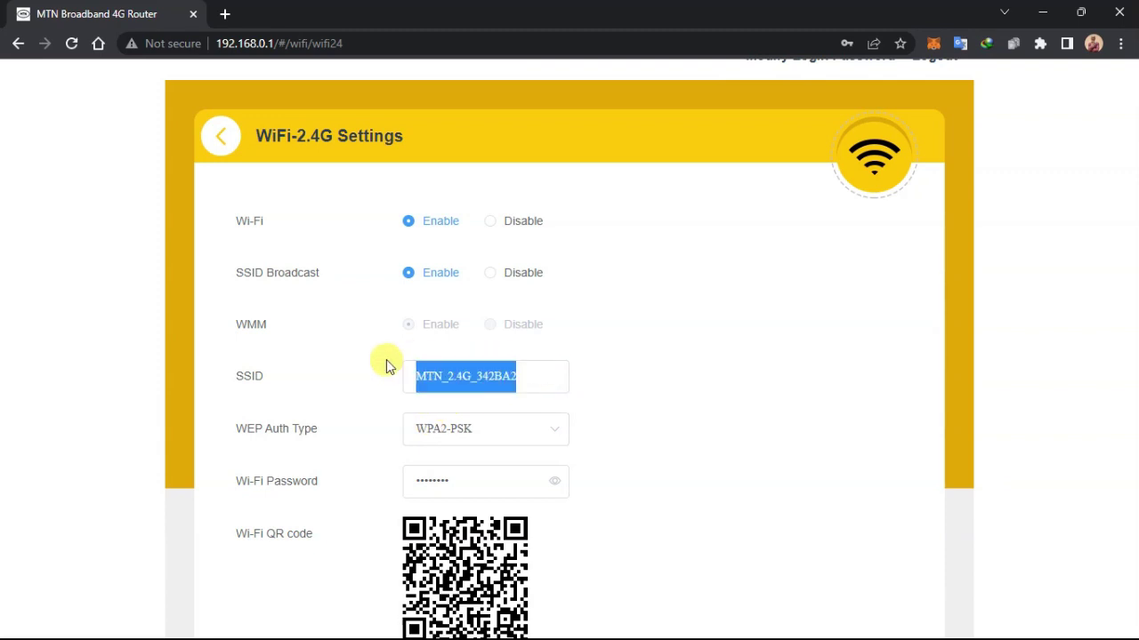
{"action": "type", "text": "Kinspi"}
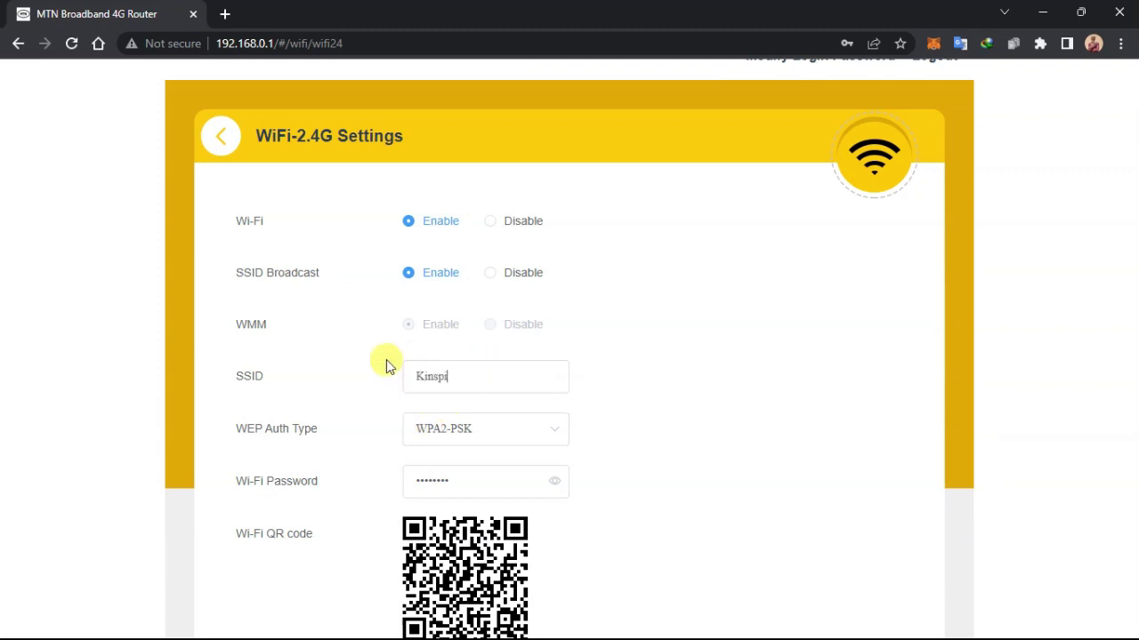
{"action": "type", "text": "reTech 2."}
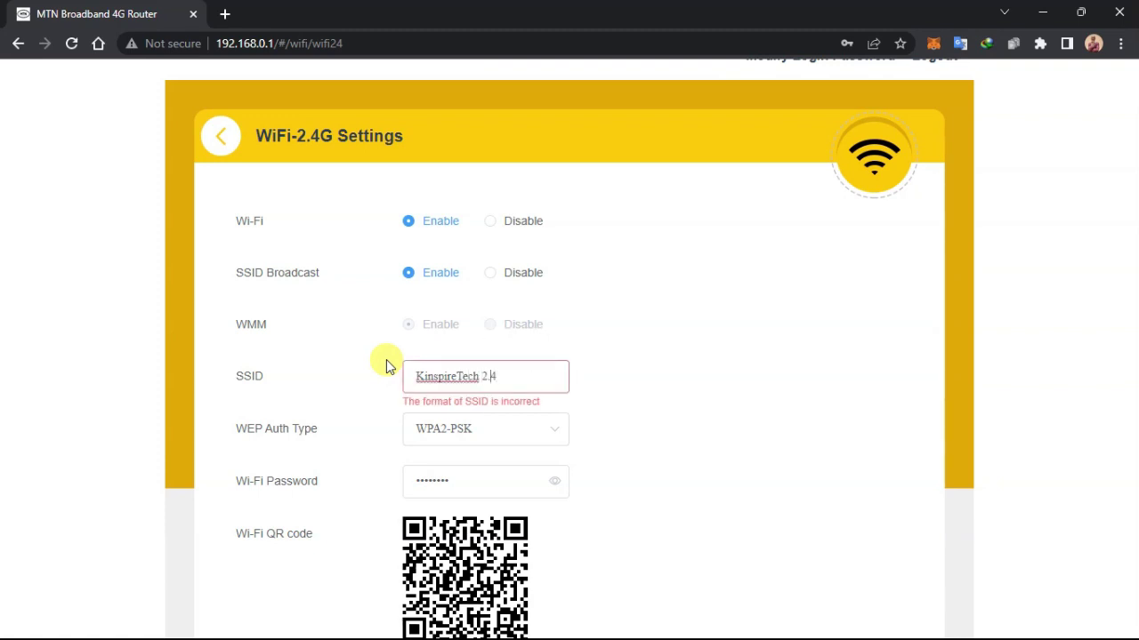
{"action": "type", "text": "4"}
{"action": "key", "text": "Left"}
{"action": "key", "text": "Left"}
{"action": "key", "text": "Left"}
{"action": "key", "text": "BackSpace"}
{"action": "type", "text": "_"}
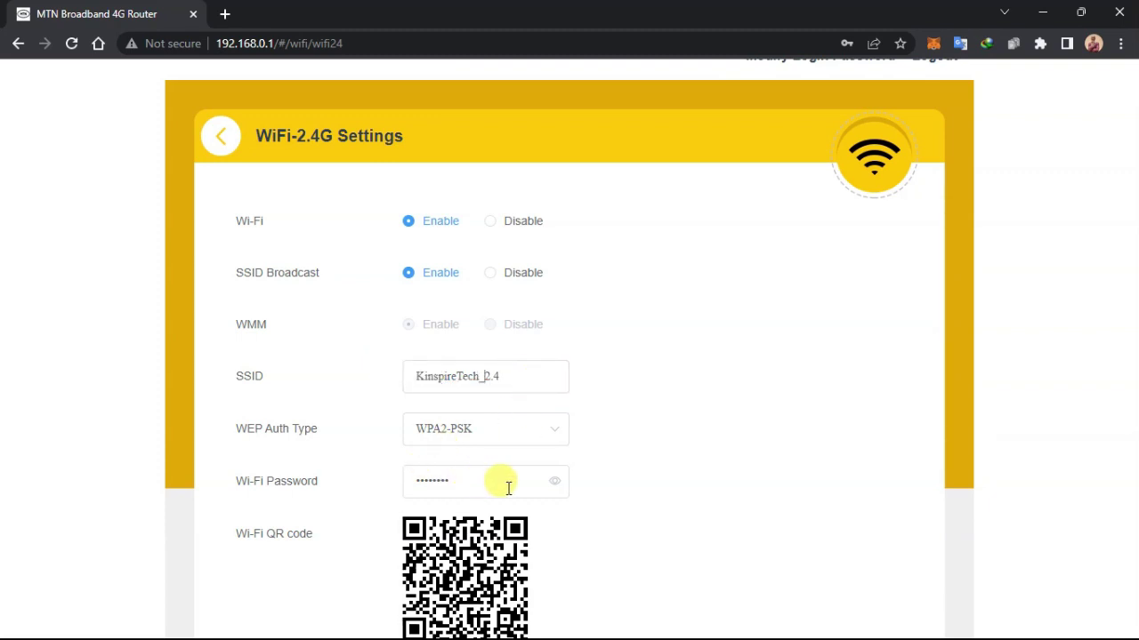
- Replace the 2.4G Wi-Fi password with a new 8-character password and save
{"action": "left_click", "coordinate": [553, 481]}
{"action": "left_click_drag", "start_coordinate": [508, 486], "coordinate": [395, 488]}
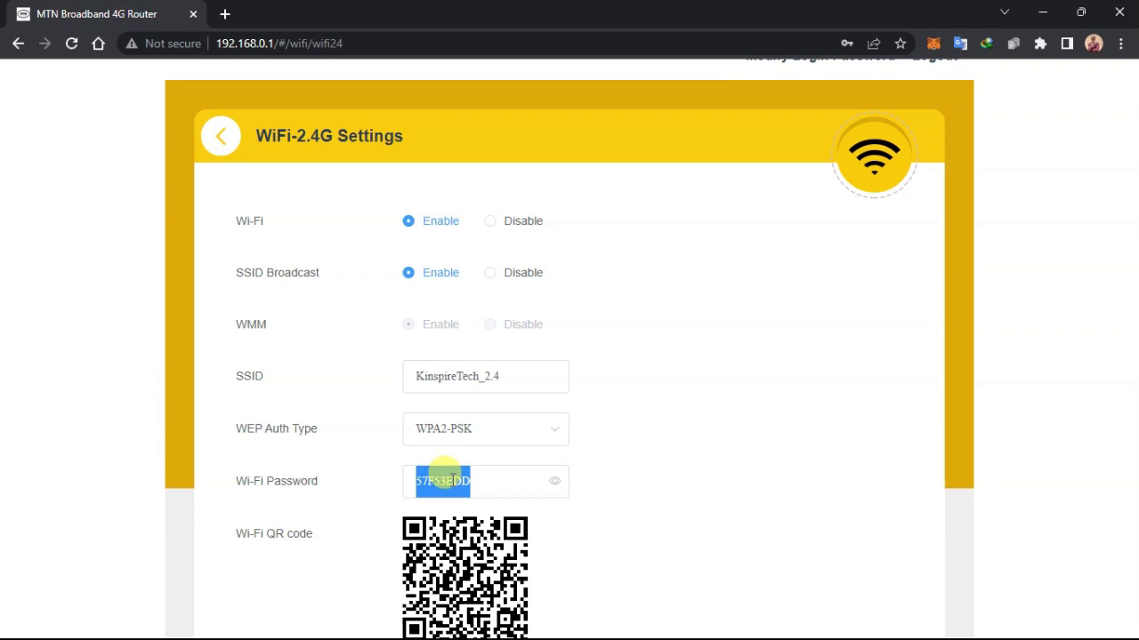
{"action": "type", "text": "12345"}
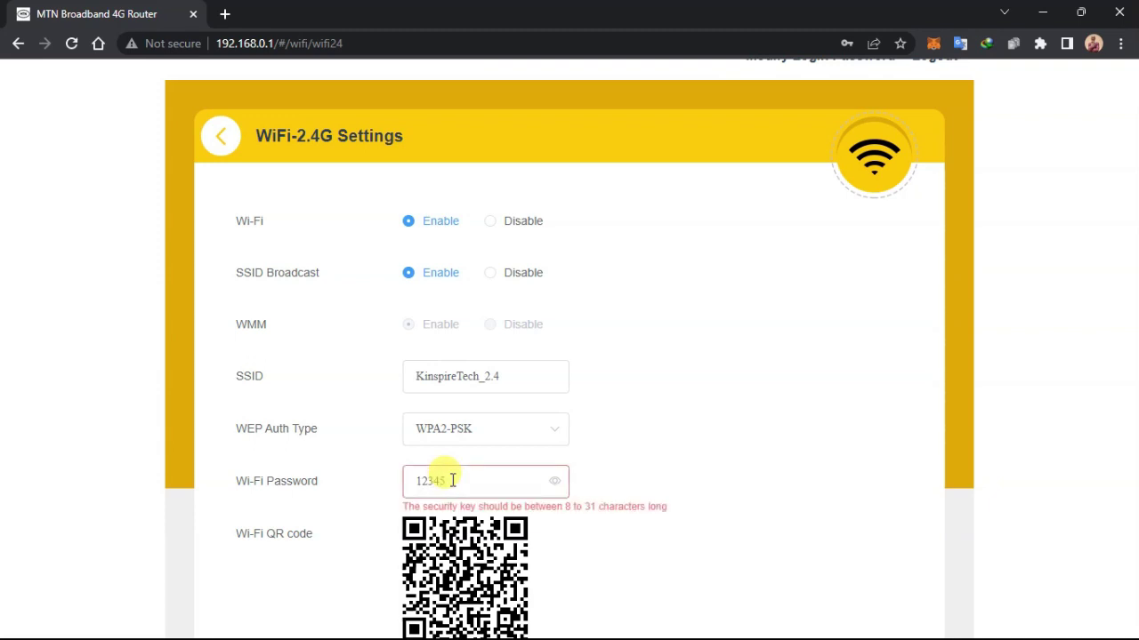
{"action": "type", "text": "678"}
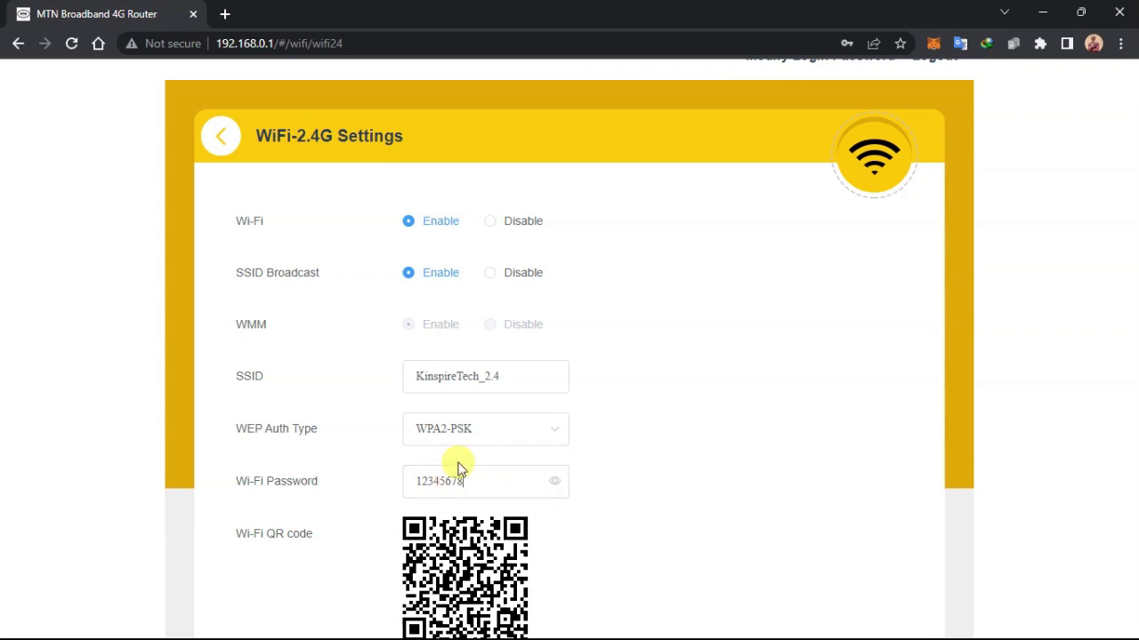
{"action": "scroll", "coordinate": [452, 406], "scroll_direction": "down", "scroll_amount": 3}
{"action": "left_click", "coordinate": [829, 416]}
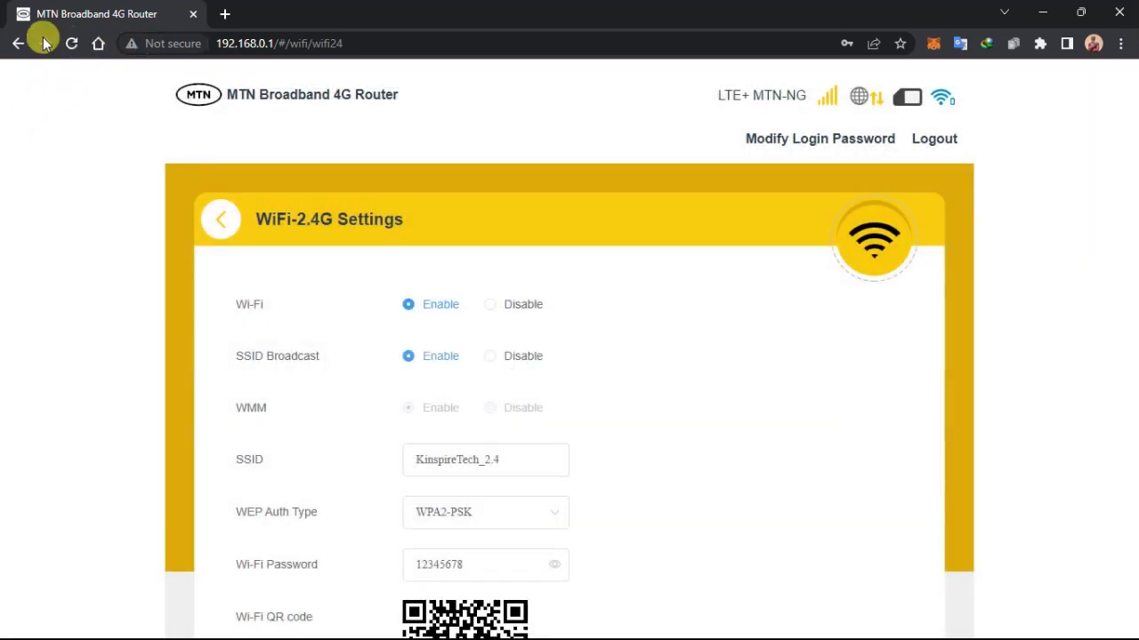
- Return to the Wi-Fi settings list, decline the browser password save, and open the 5G settings
{"action": "left_click", "coordinate": [220, 227]}
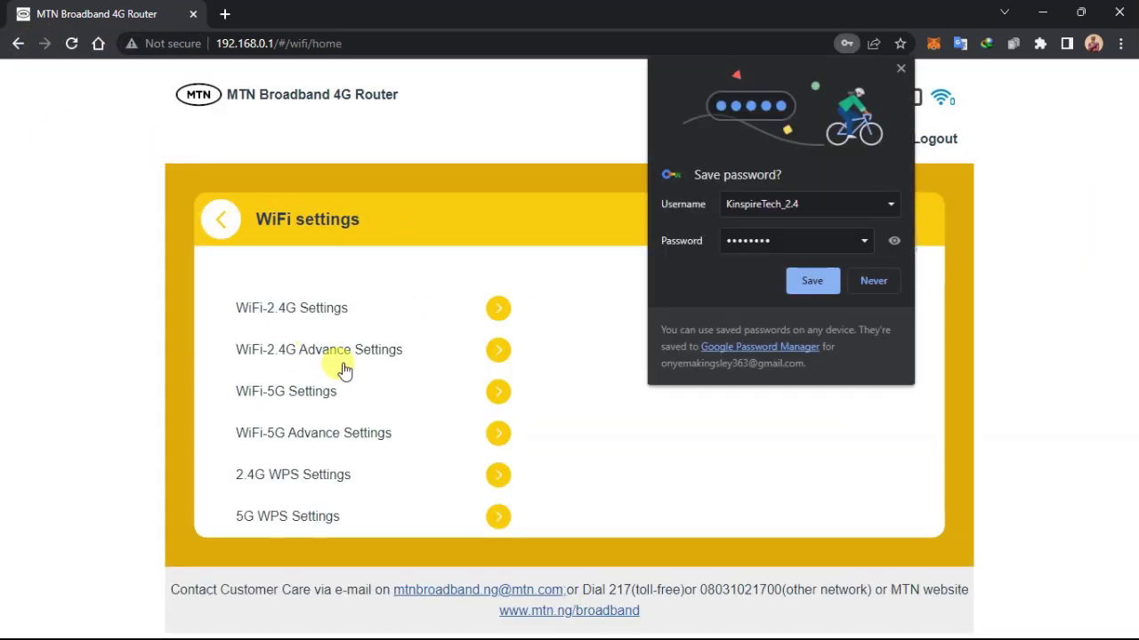
{"action": "left_click", "coordinate": [872, 279]}
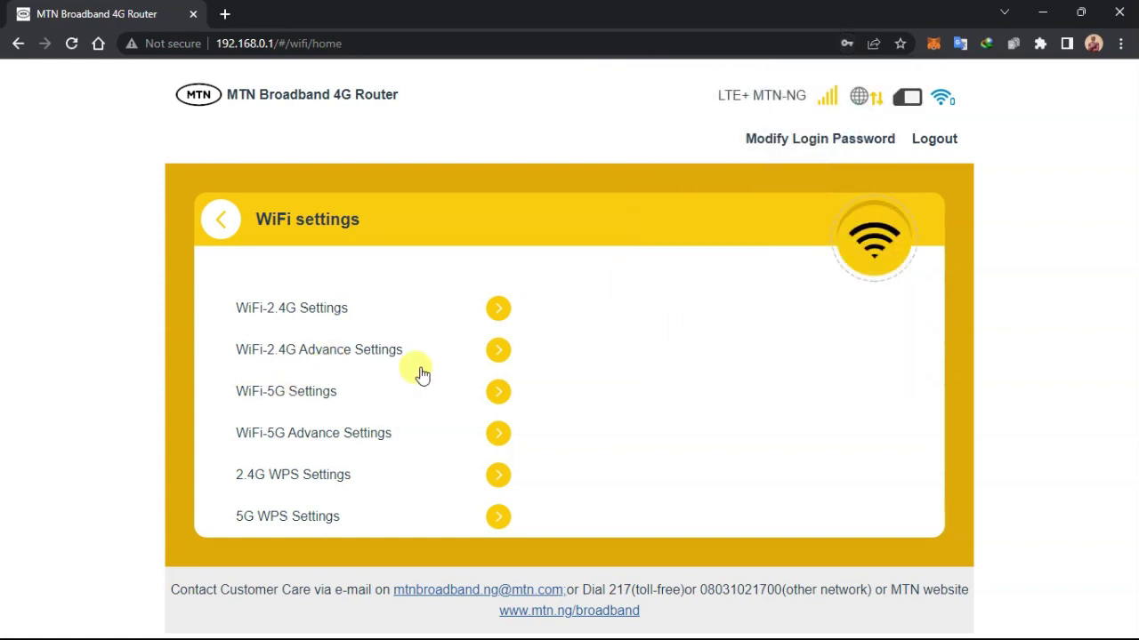
{"action": "left_click", "coordinate": [497, 391]}
{"action": "scroll", "coordinate": [504, 381], "scroll_direction": "down", "scroll_amount": 2}
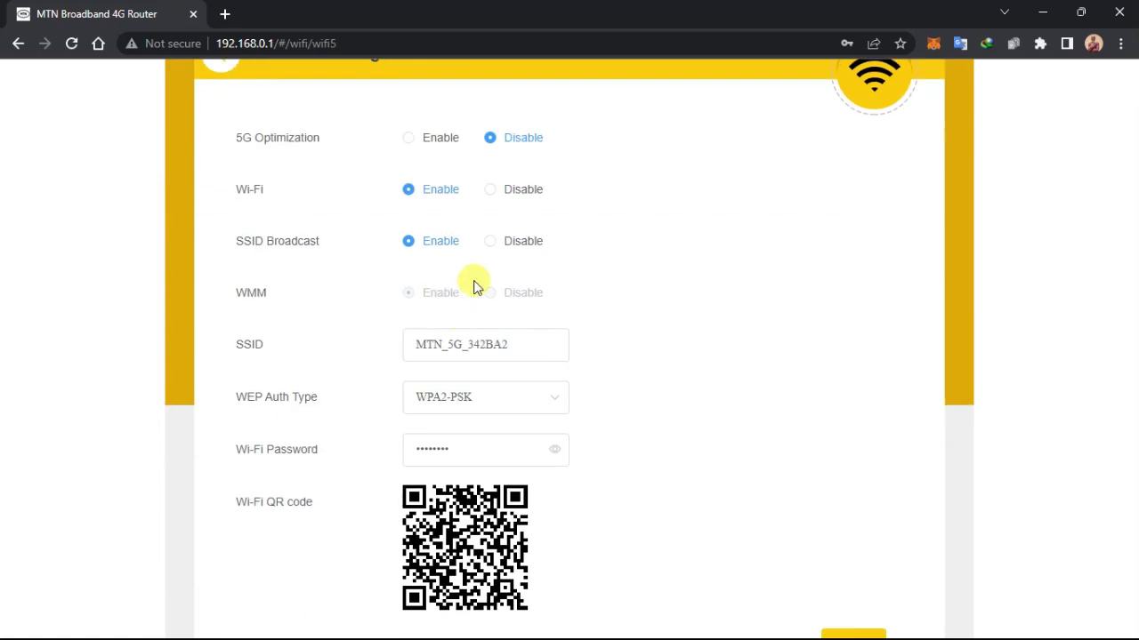
- Change the 5G network name to KinspireTech_5.0
{"action": "left_click_drag", "start_coordinate": [510, 353], "coordinate": [398, 349]}
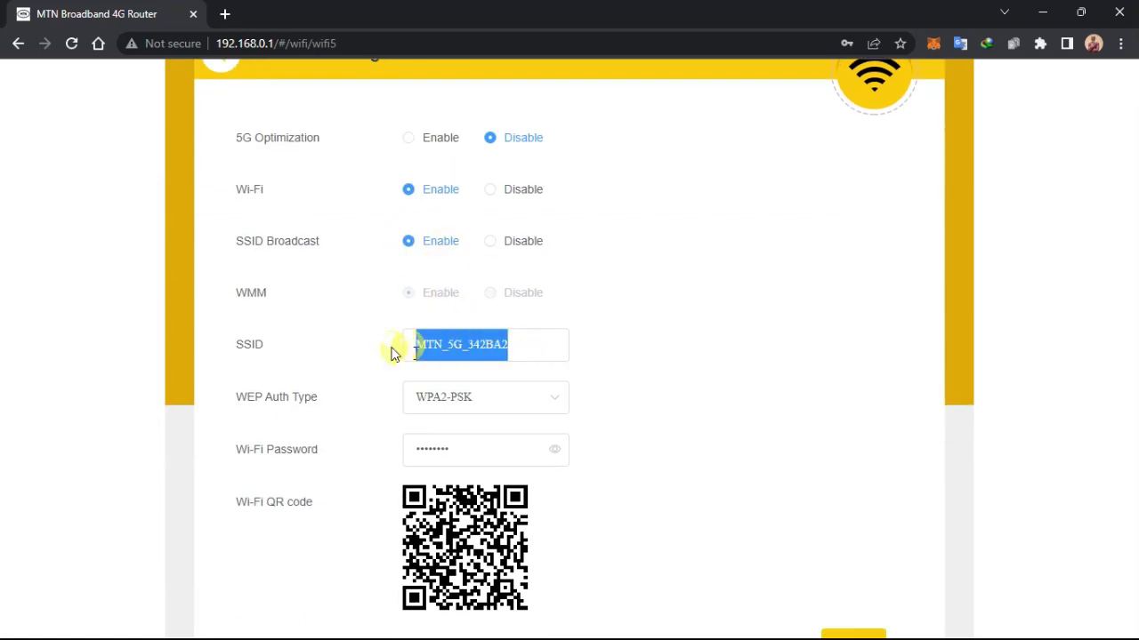
{"action": "type", "text": "Kinspiret"}
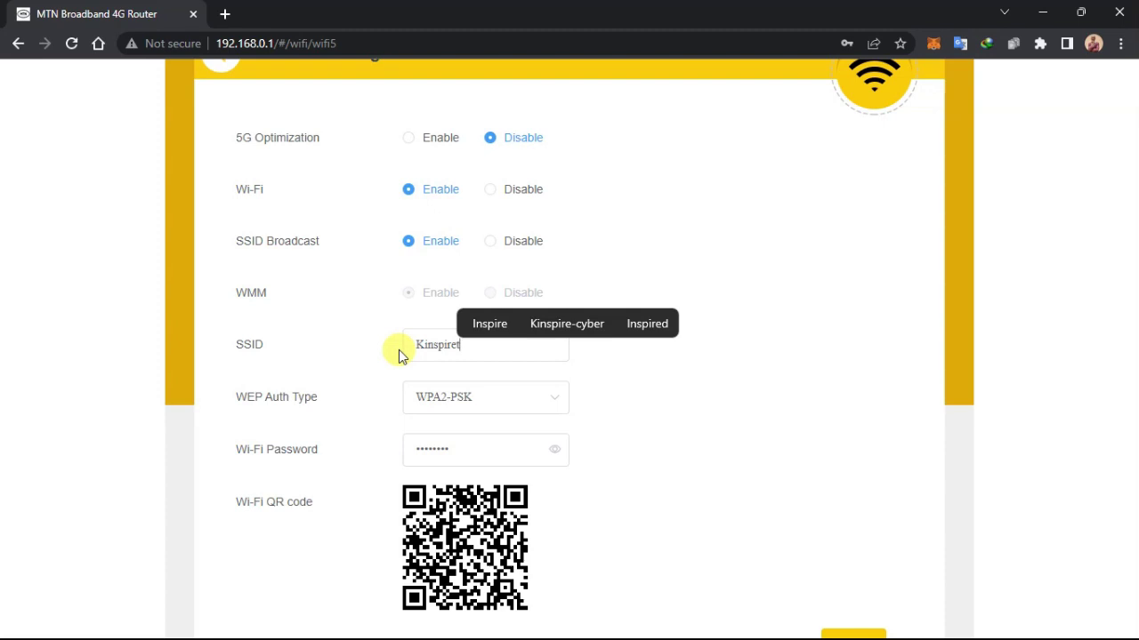
{"action": "key", "text": "BackSpace"}
{"action": "type", "text": "Tech_5.0"}
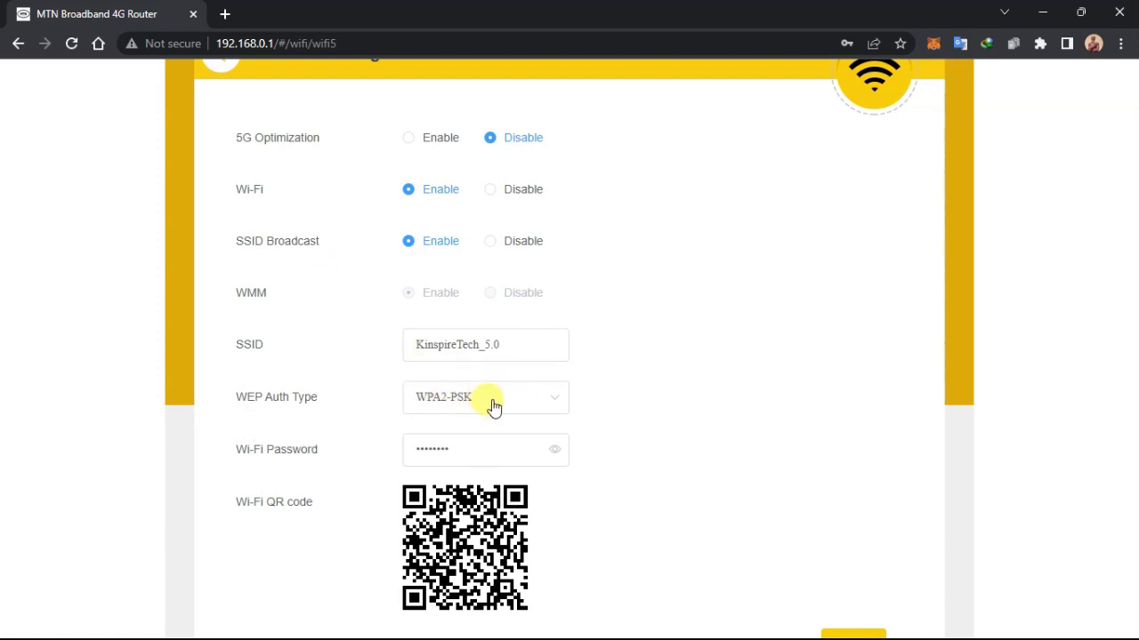
- Set a new 8-character 5G Wi-Fi password, save, and return to the WiFi settings list
{"action": "left_click_drag", "start_coordinate": [460, 442], "coordinate": [407, 437]}
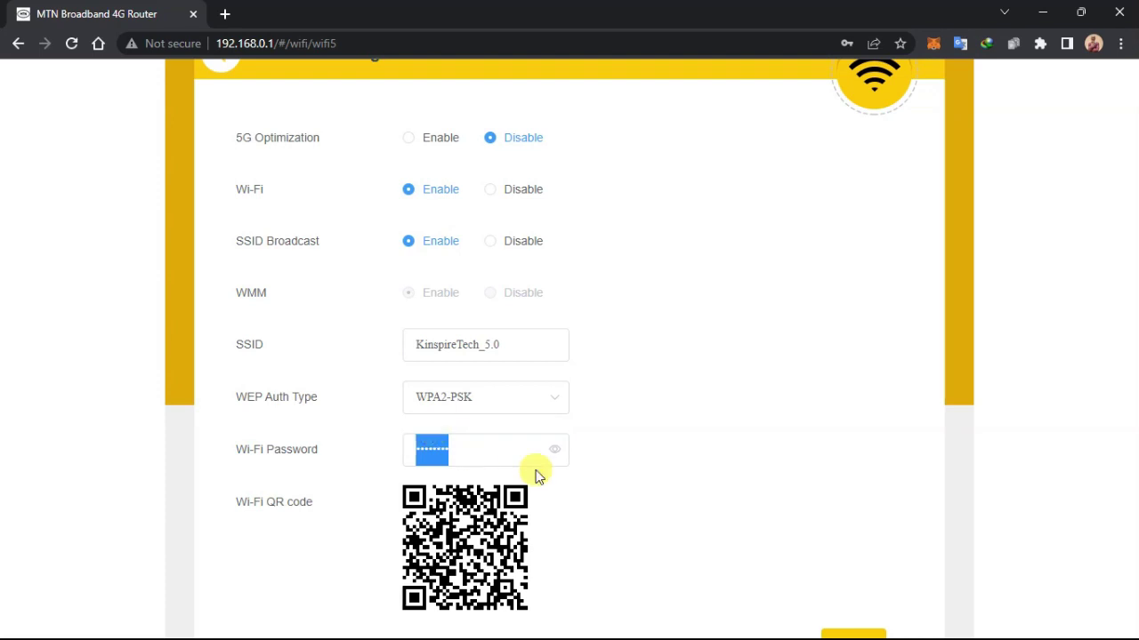
{"action": "left_click", "coordinate": [555, 450]}
{"action": "type", "text": "1"}
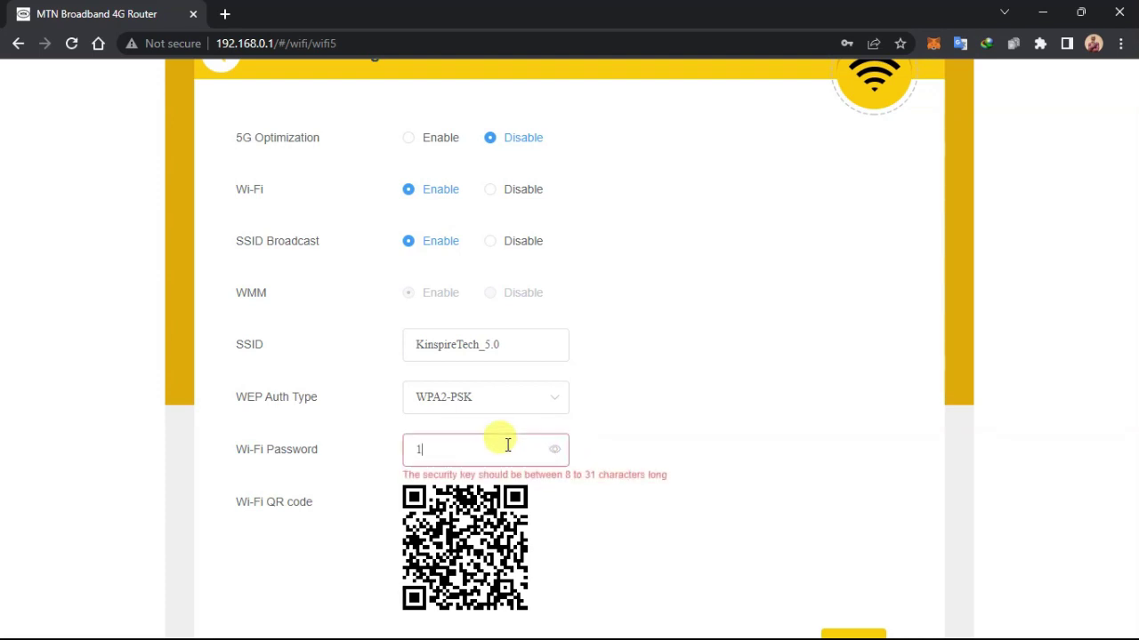
{"action": "key", "text": "BackSpace"}
{"action": "type", "text": "09876543"}
{"action": "scroll", "coordinate": [505, 457], "scroll_direction": "down", "scroll_amount": 1}
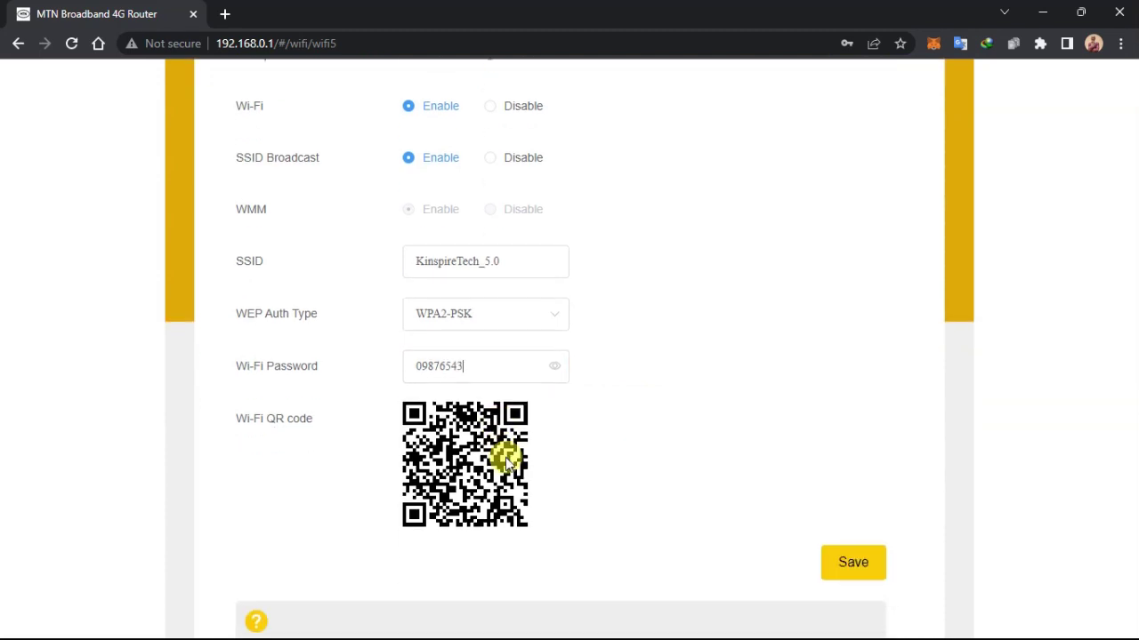
{"action": "left_click", "coordinate": [839, 562]}
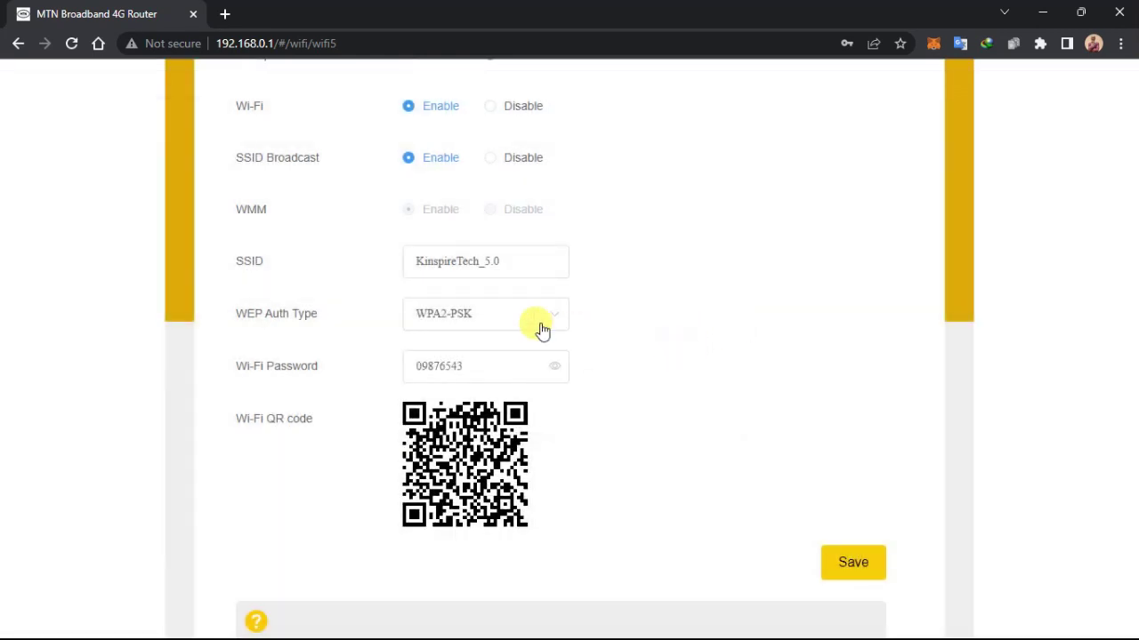
{"action": "scroll", "coordinate": [575, 333], "scroll_direction": "up", "scroll_amount": 3}
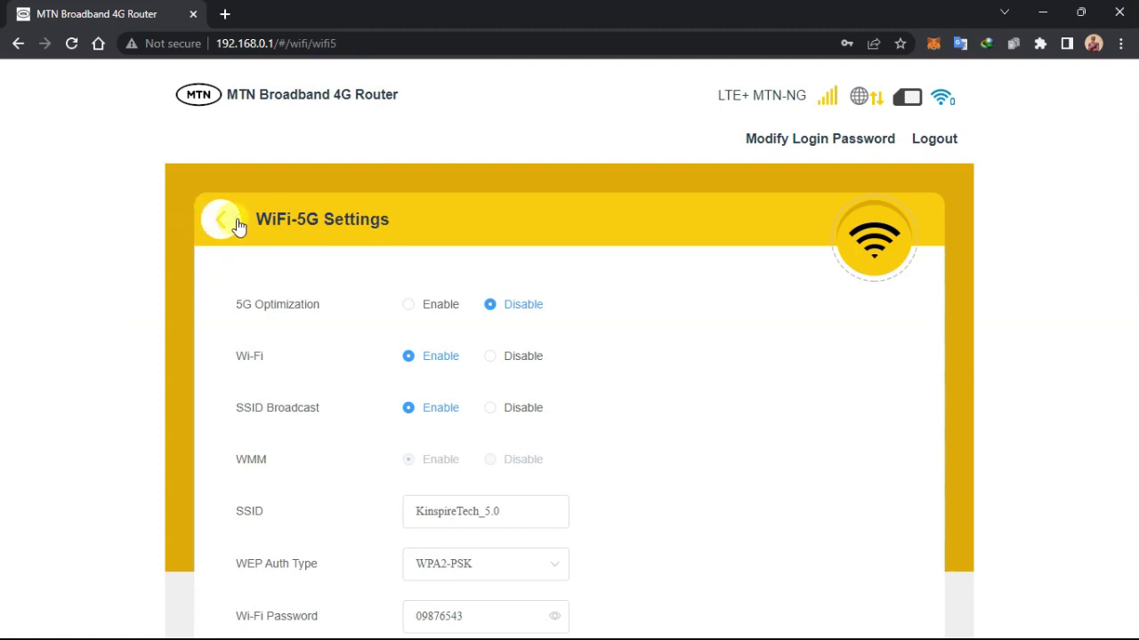
{"action": "left_click", "coordinate": [221, 219]}
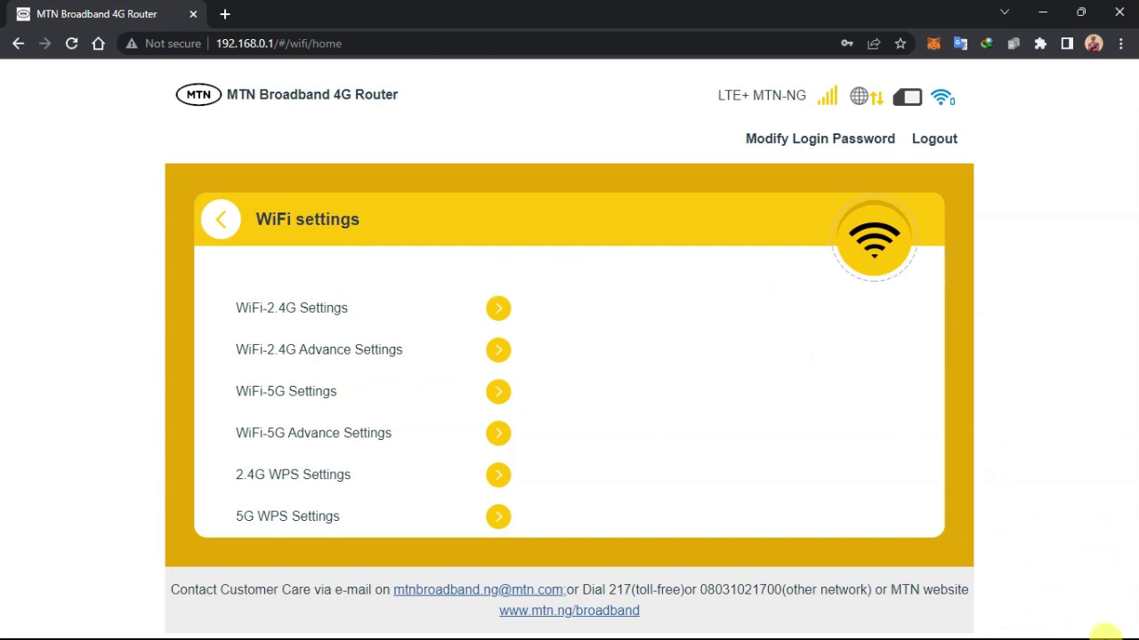
{"action": "key", "text": "super"}
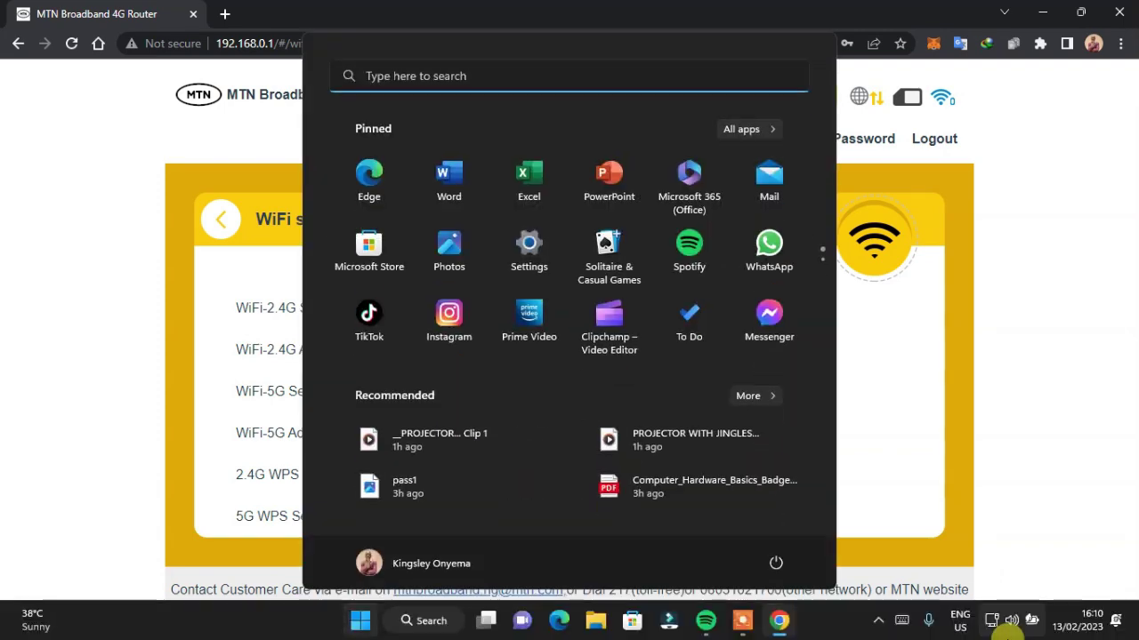
{"action": "left_click", "coordinate": [1000, 623]}
{"action": "left_click", "coordinate": [997, 622]}
{"action": "left_click", "coordinate": [990, 622]}
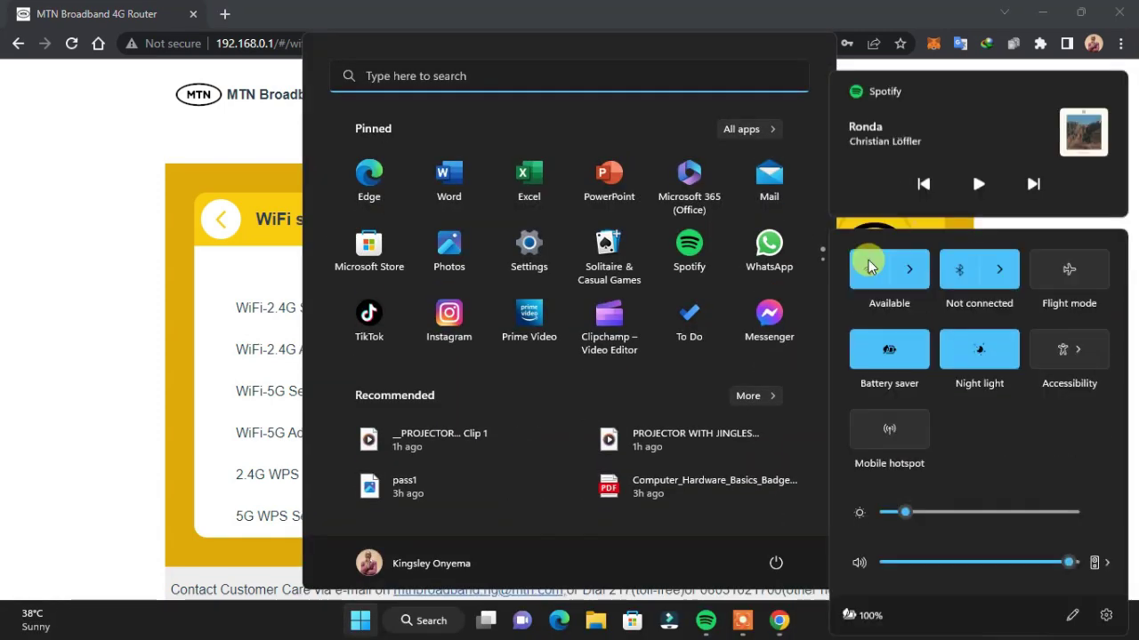
{"action": "left_click", "coordinate": [907, 265]}
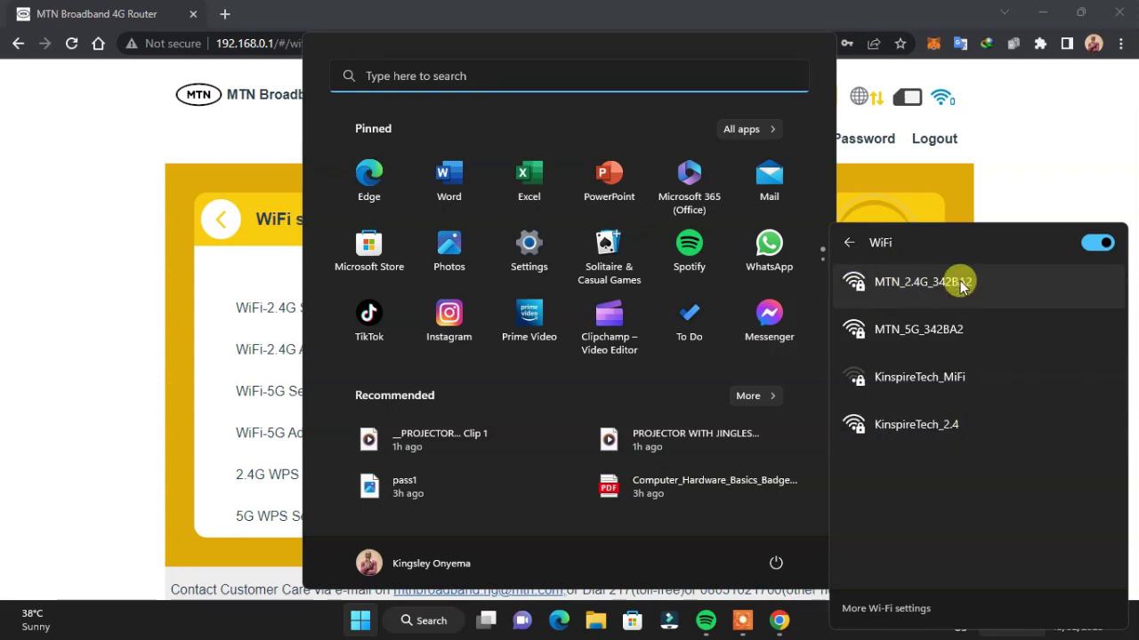
{"action": "left_click", "coordinate": [897, 182]}
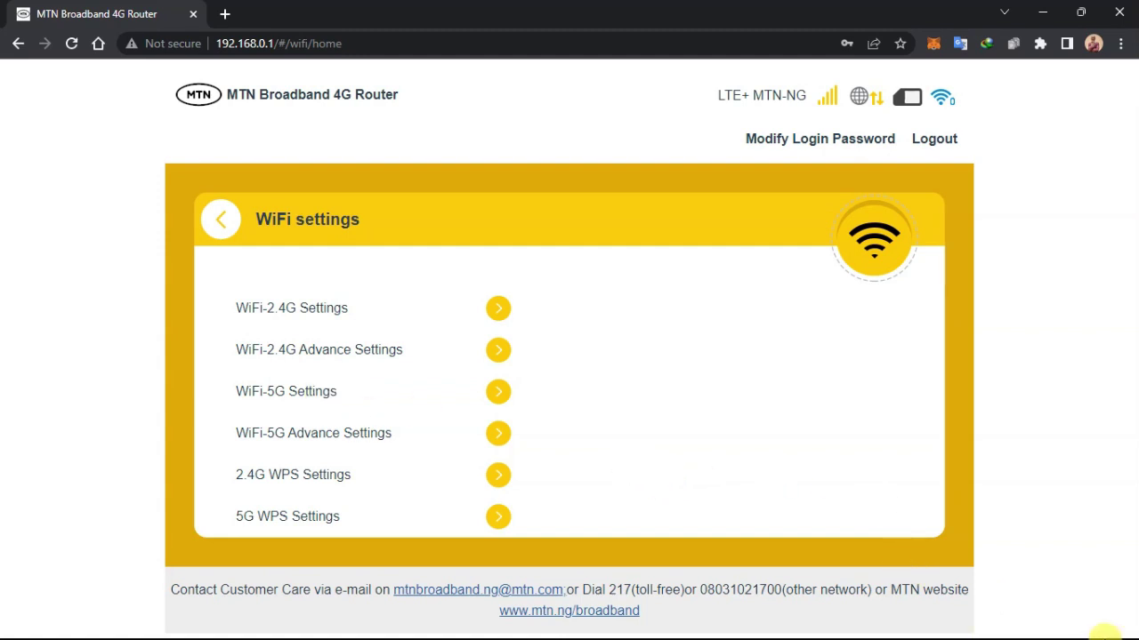
{"action": "key", "text": "super"}
{"action": "left_click", "coordinate": [992, 620]}
{"action": "left_click", "coordinate": [909, 263]}
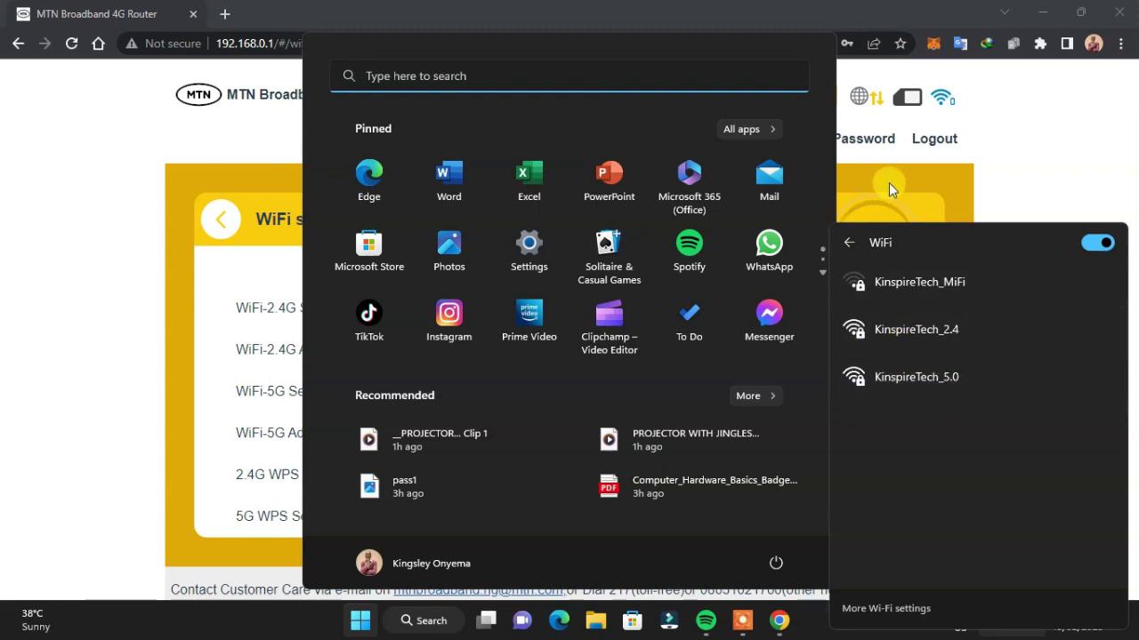
{"action": "left_click", "coordinate": [943, 181]}
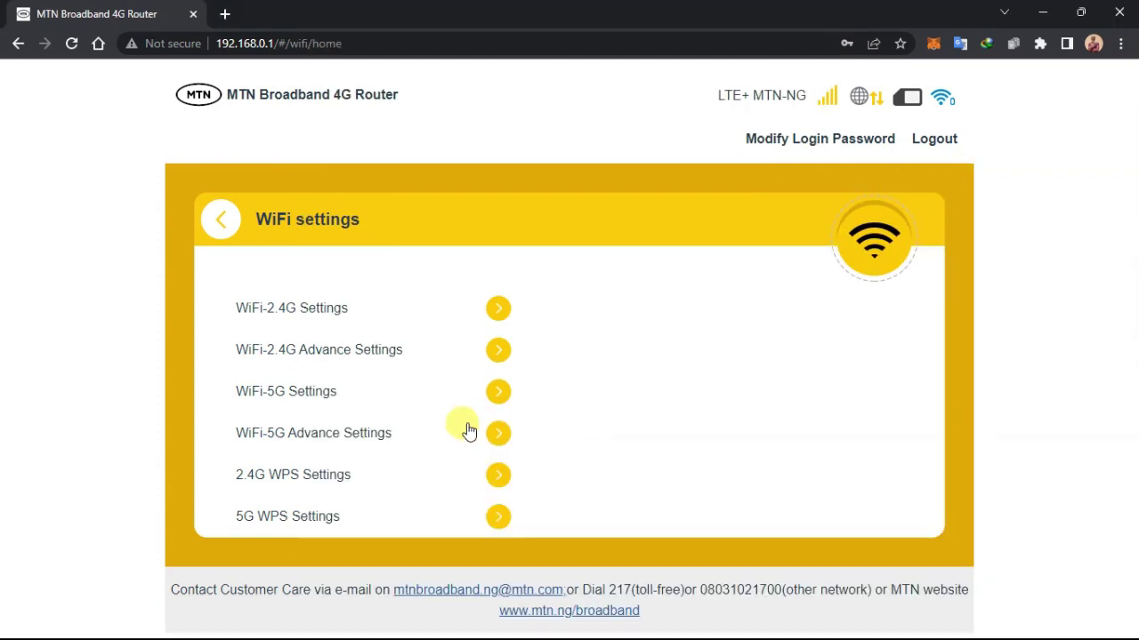
- Return to the home dashboard and toggle the LTE+ data connection off
{"action": "left_click", "coordinate": [223, 219]}
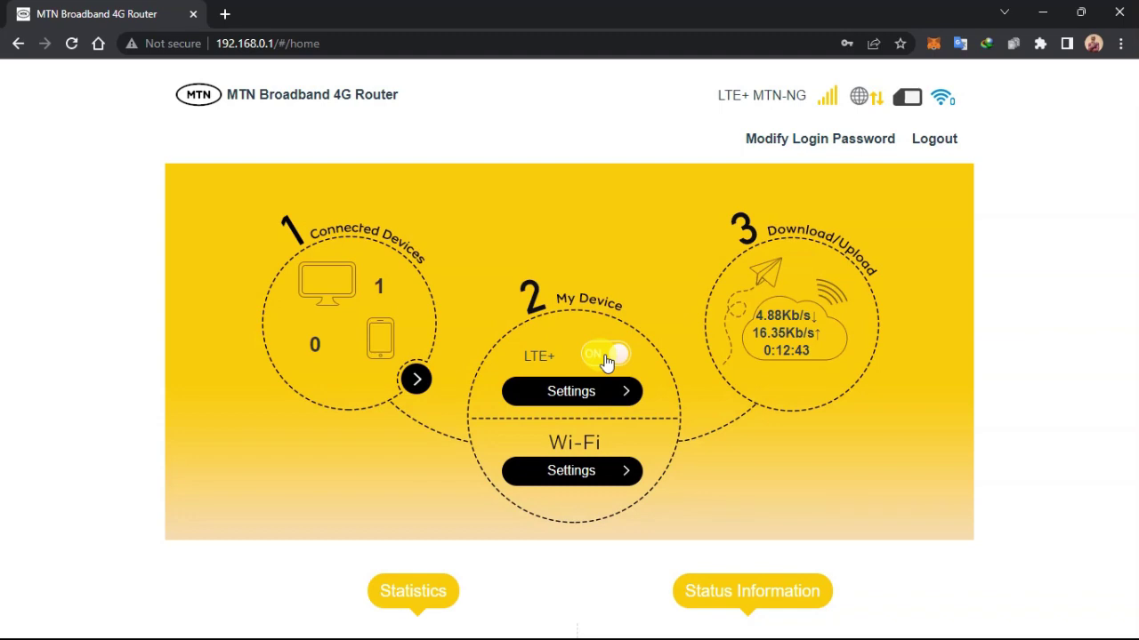
{"action": "left_click", "coordinate": [606, 358]}
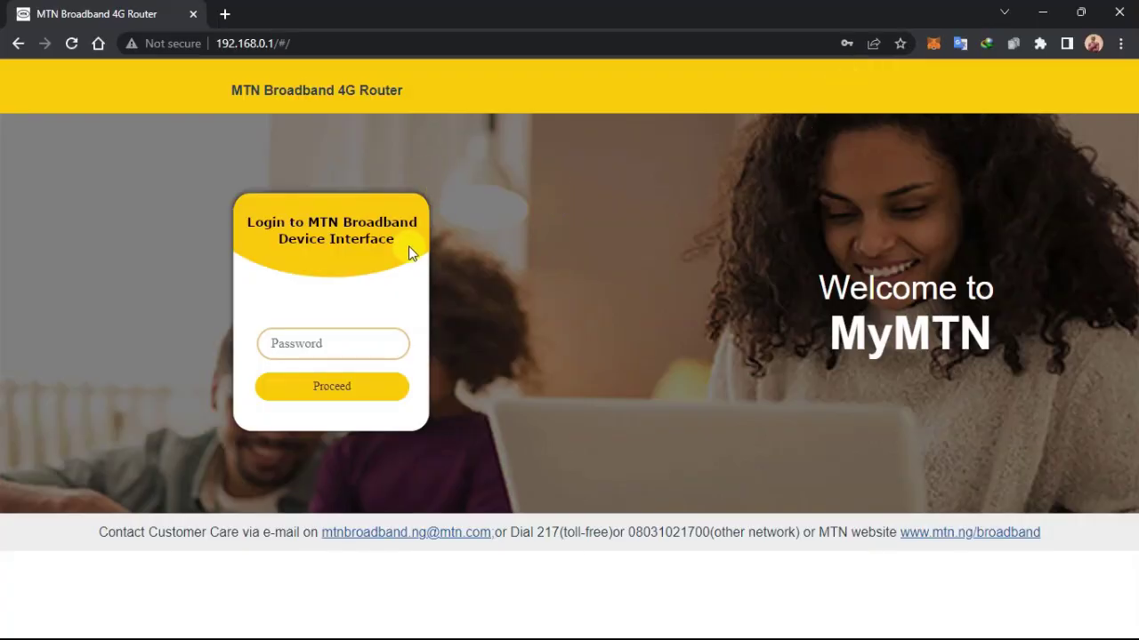
- Log back into the router using the saved login password
{"action": "left_click", "coordinate": [351, 335]}
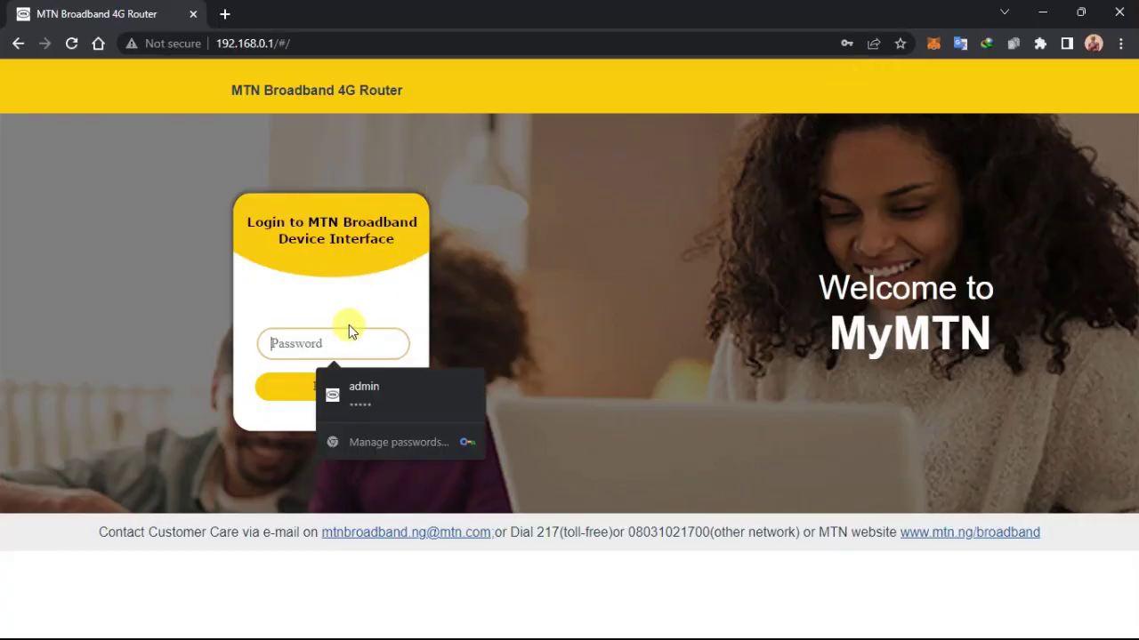
{"action": "left_click", "coordinate": [394, 389]}
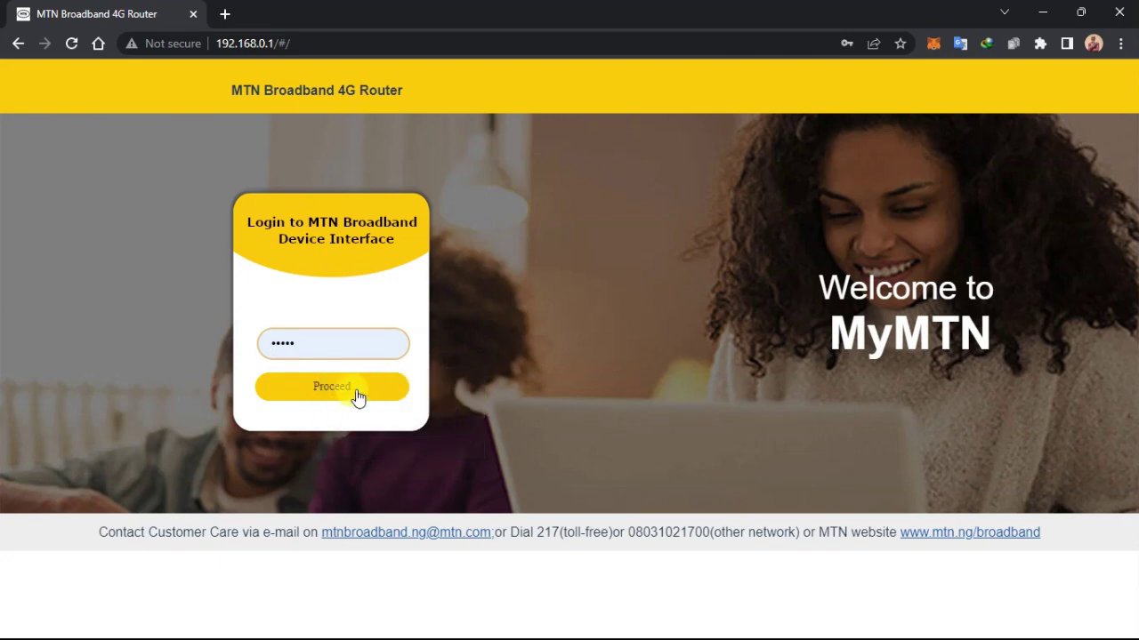
{"action": "left_click", "coordinate": [356, 391]}
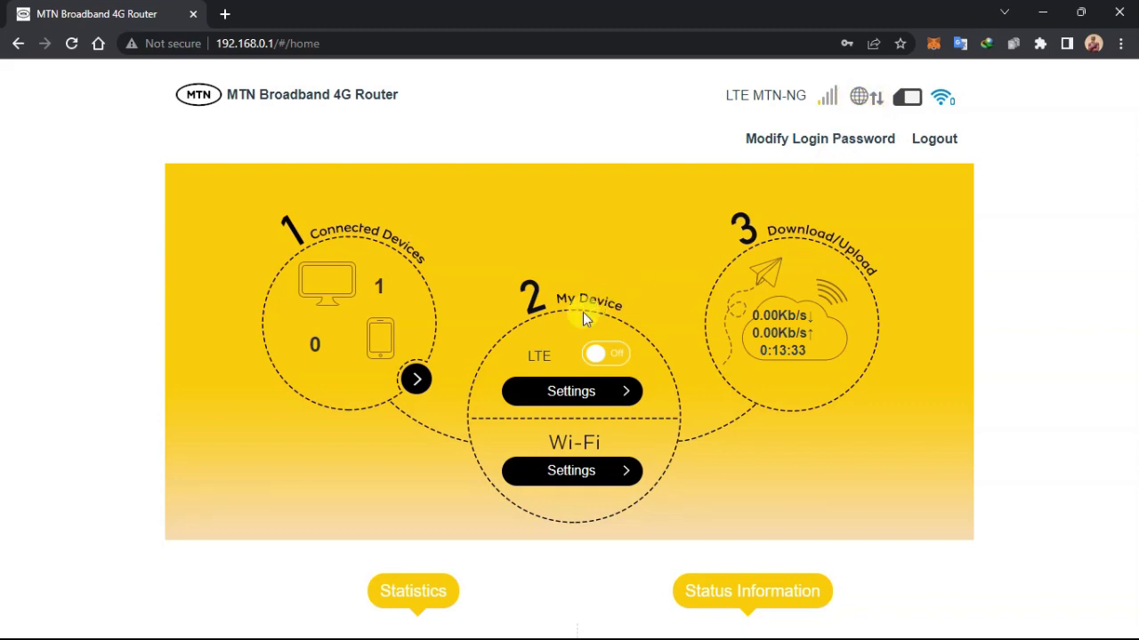
- Turn the LTE data connection back on and dismiss the password breach warning
{"action": "left_click", "coordinate": [609, 358]}
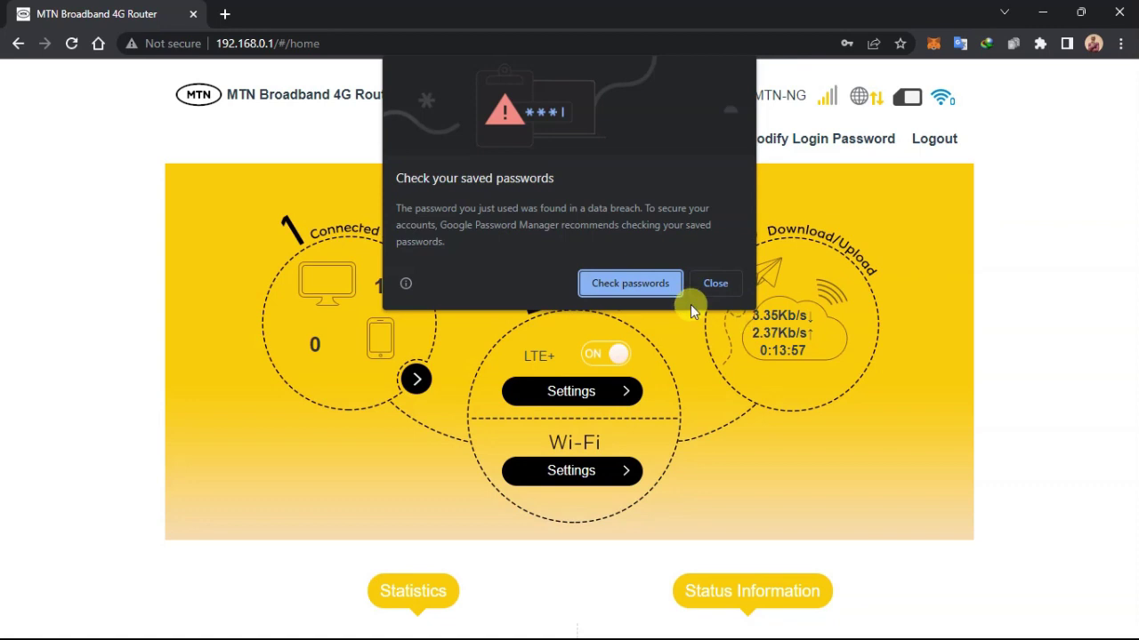
{"action": "left_click", "coordinate": [703, 285]}
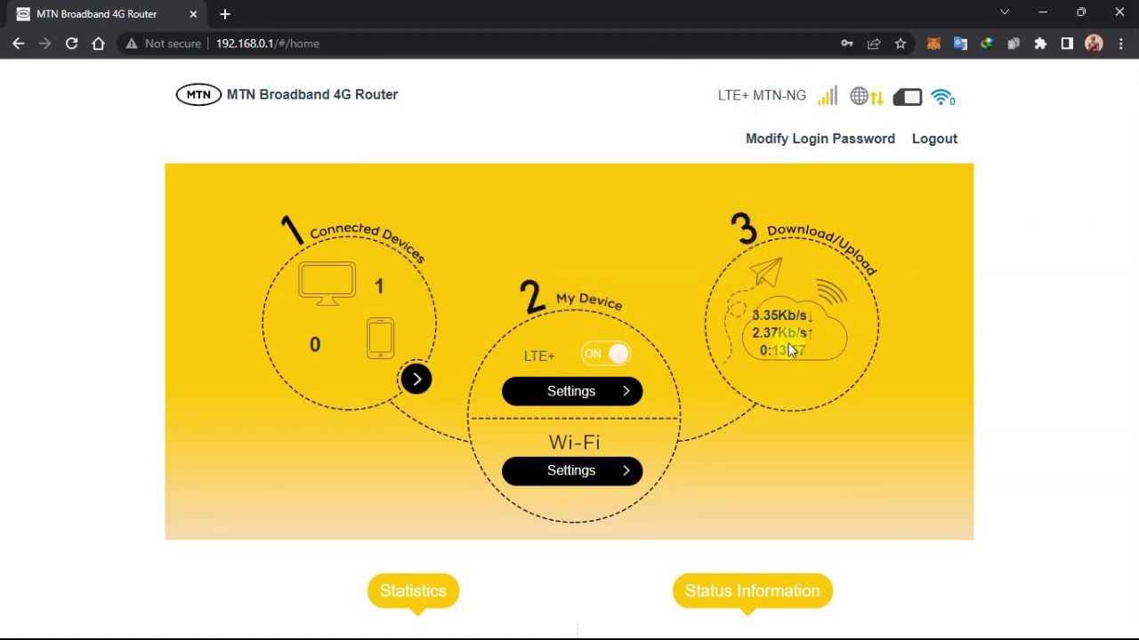
{"action": "scroll", "coordinate": [780, 325], "scroll_direction": "down", "scroll_amount": 2}
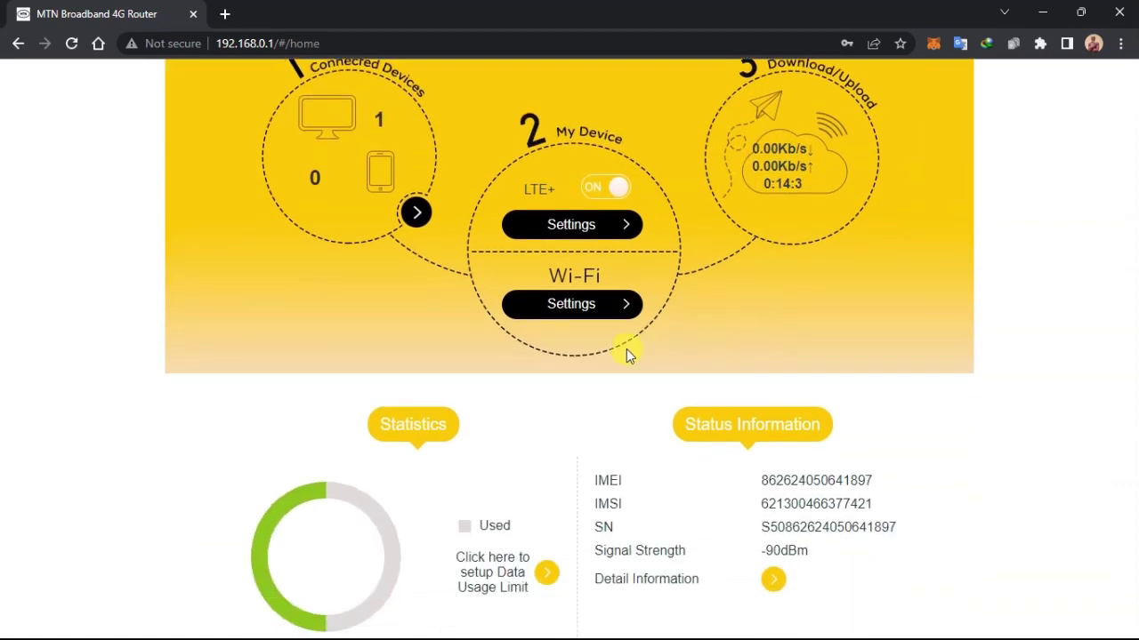
{"action": "scroll", "coordinate": [314, 193], "scroll_direction": "up", "scroll_amount": 2}
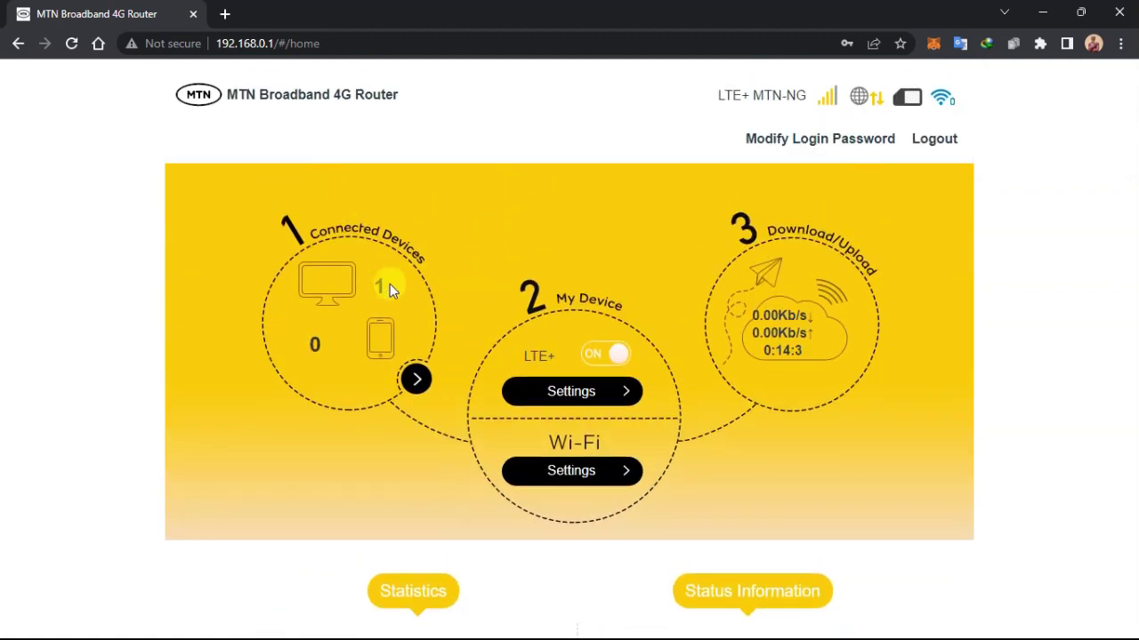